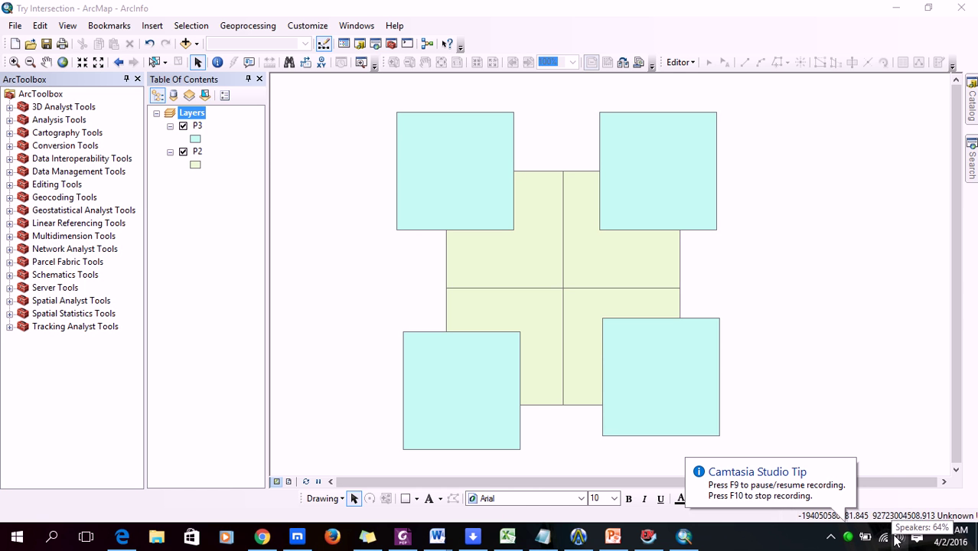
Step: Turn the system speaker volume down
{"action": "left_click", "coordinate": [896, 540]}
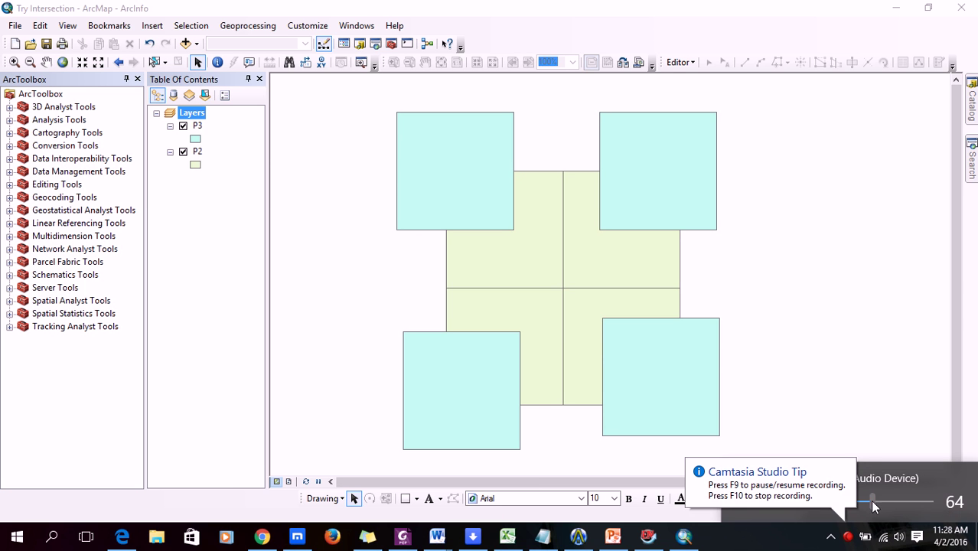
{"action": "left_click_drag", "start_coordinate": [873, 502], "coordinate": [775, 503]}
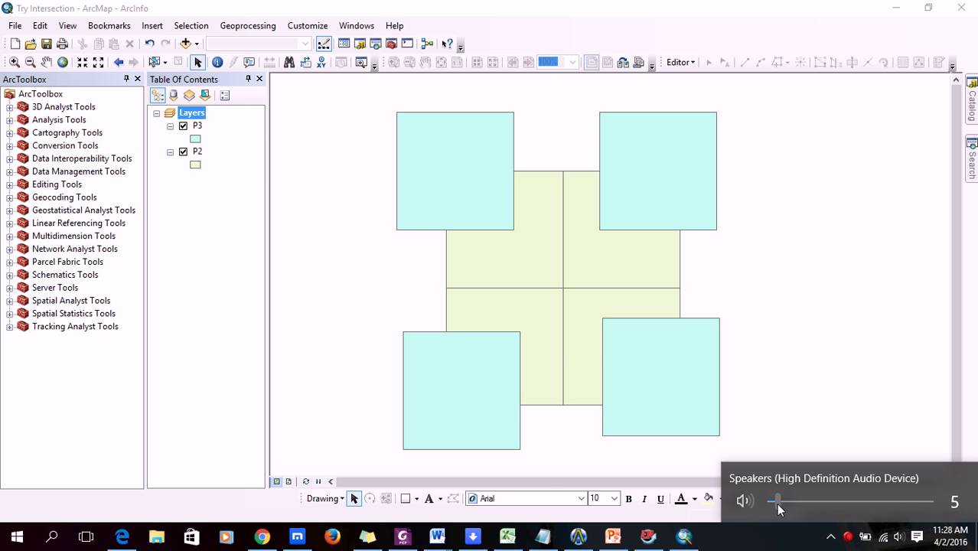
{"action": "left_click", "coordinate": [808, 411]}
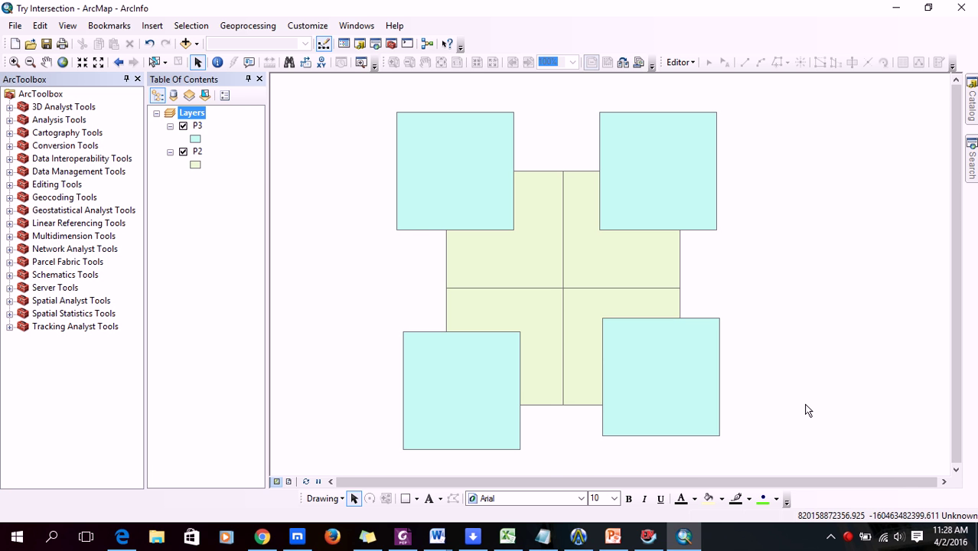
Step: Toggle the P3 and P2 layers' visibility to compare them, leaving both shown
{"action": "left_click", "coordinate": [184, 127]}
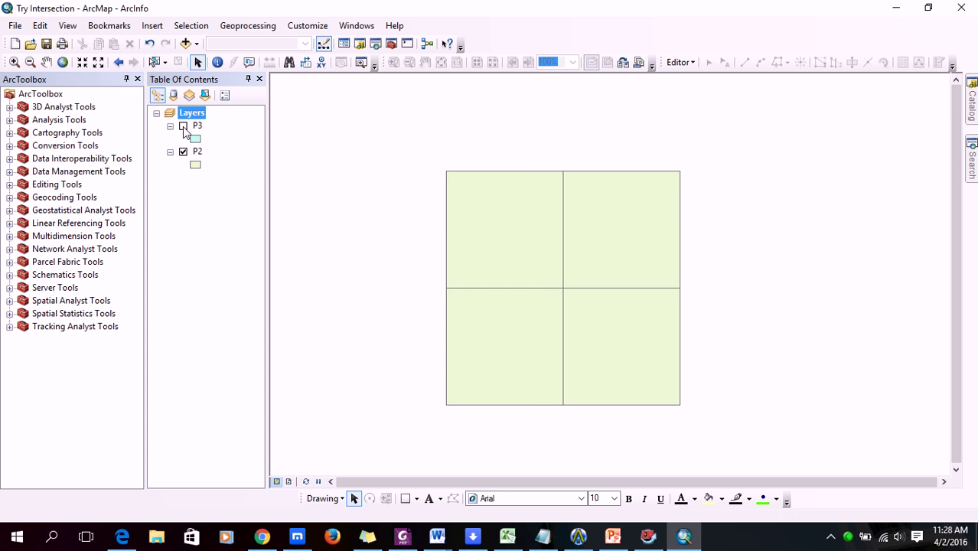
{"action": "left_click", "coordinate": [184, 127]}
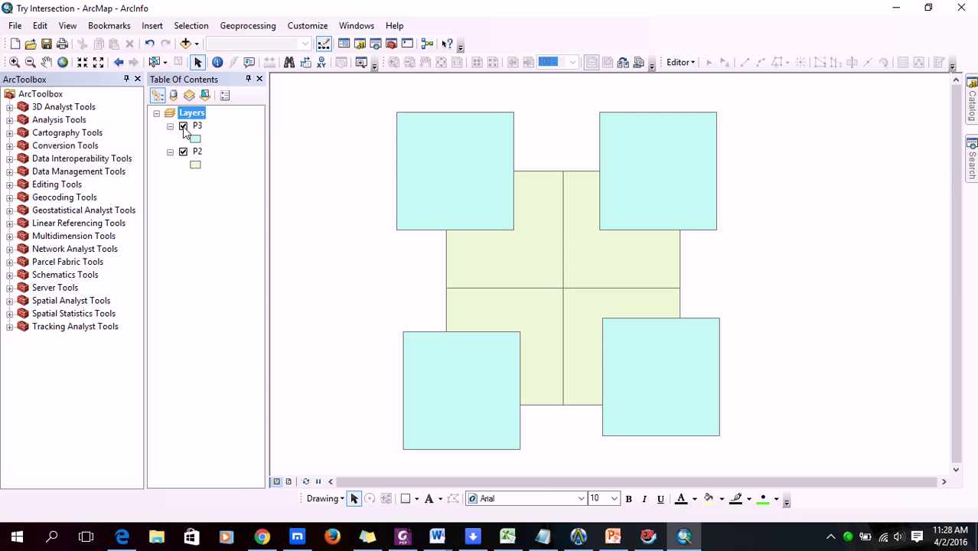
{"action": "left_click", "coordinate": [184, 127]}
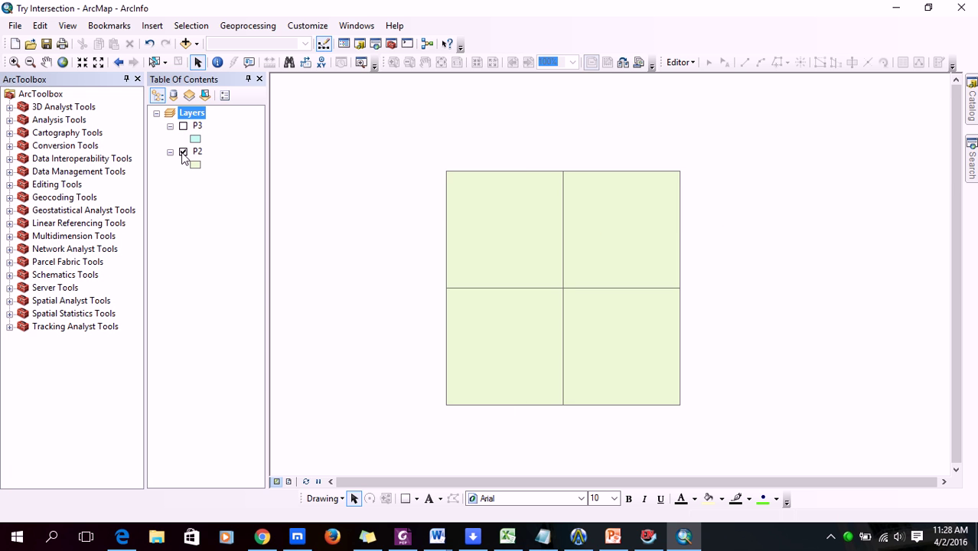
{"action": "left_click", "coordinate": [183, 153]}
{"action": "left_click", "coordinate": [184, 127]}
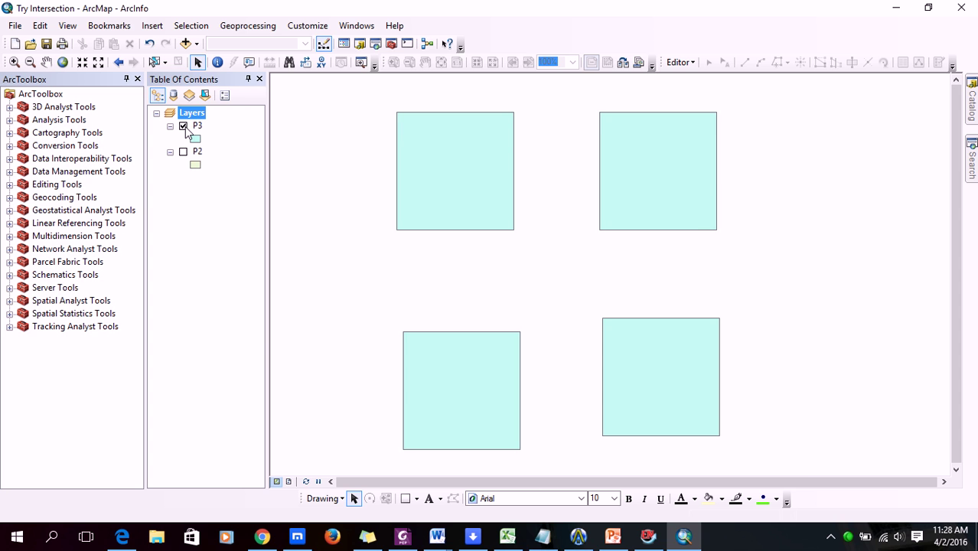
{"action": "left_click", "coordinate": [184, 153]}
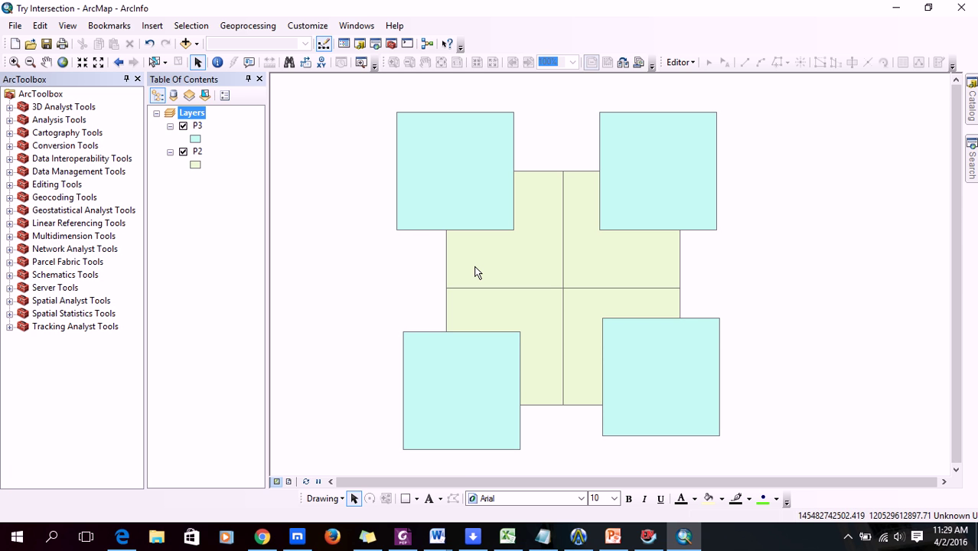
Step: Launch Geoprocessing > Intersect and read through its help illustration
{"action": "left_click", "coordinate": [247, 26]}
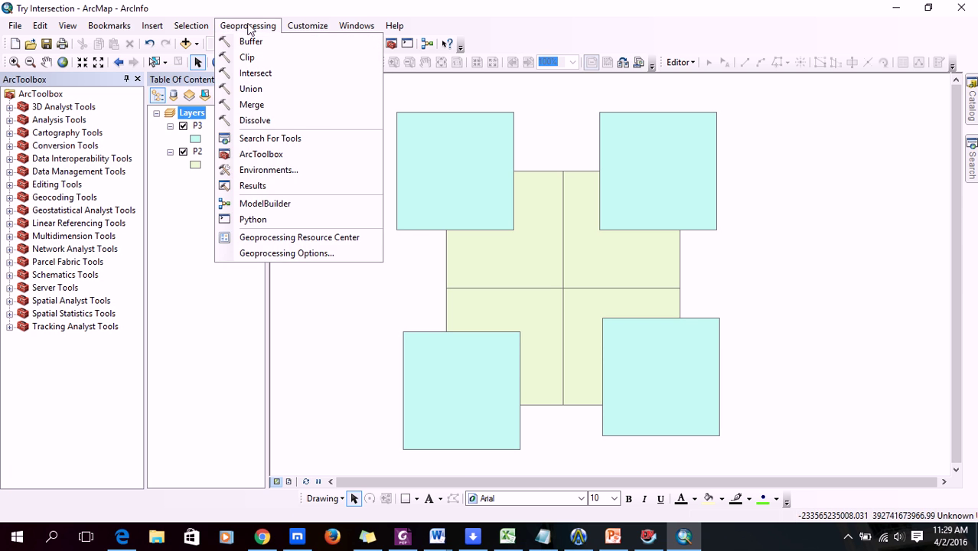
{"action": "left_click", "coordinate": [256, 74]}
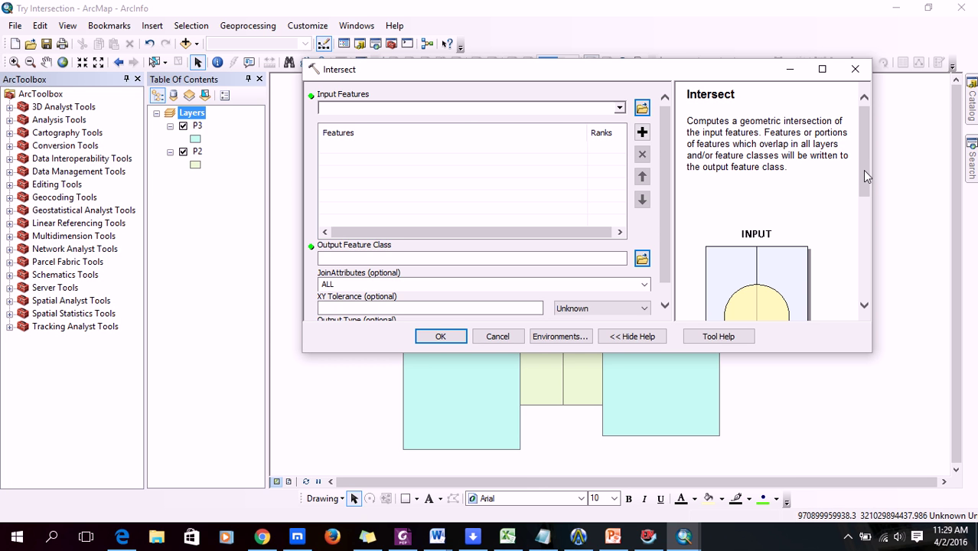
{"action": "left_click", "coordinate": [632, 336]}
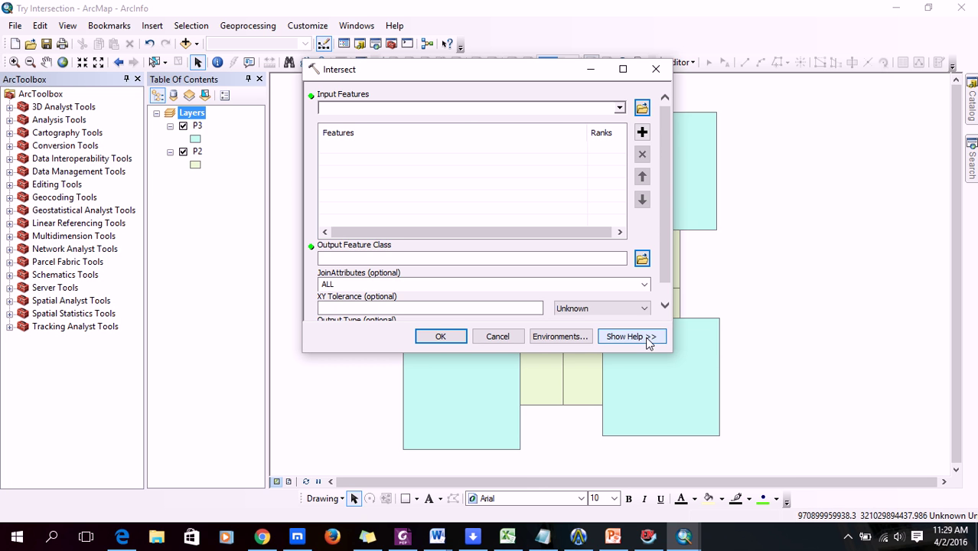
{"action": "left_click", "coordinate": [637, 340]}
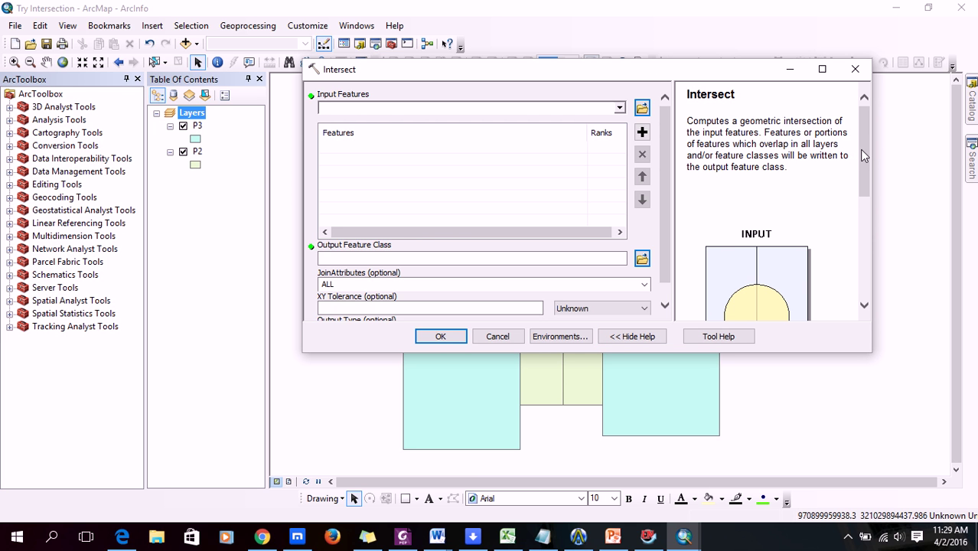
{"action": "mouse_move", "coordinate": [863, 153]}
{"action": "left_mouse_down"}
{"action": "mouse_move", "coordinate": [866, 227]}
{"action": "mouse_move", "coordinate": [862, 165]}
{"action": "mouse_move", "coordinate": [861, 209]}
{"action": "left_mouse_up"}
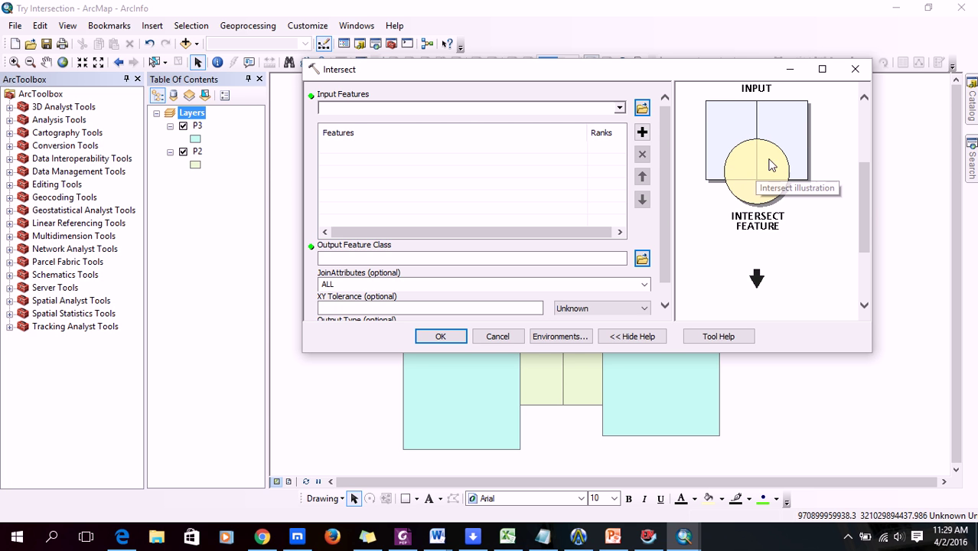
{"action": "scroll", "coordinate": [867, 188], "scroll_direction": "down", "scroll_amount": 2}
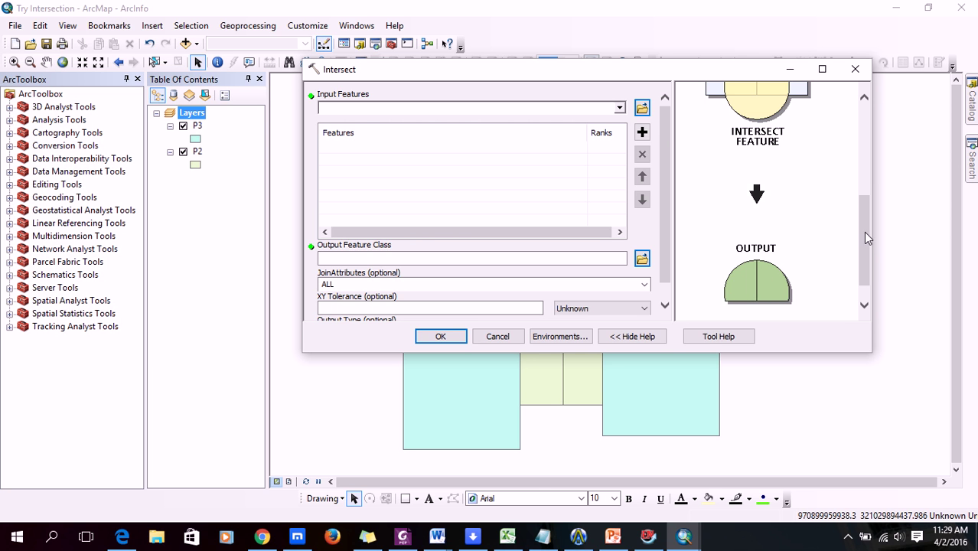
{"action": "left_click_drag", "start_coordinate": [865, 238], "coordinate": [864, 192]}
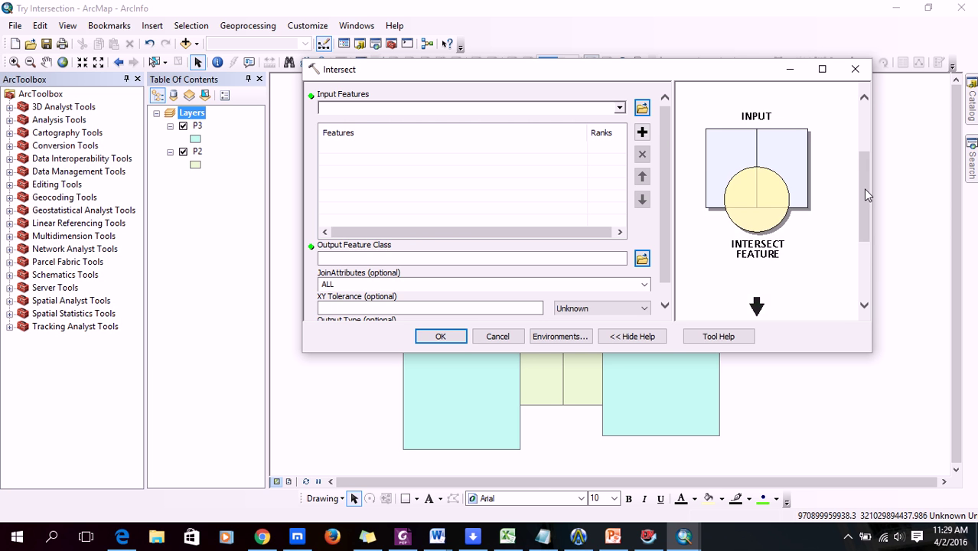
Step: Set P3 and P2 as Intersect inputs with output P3P2_Intersection.shp
{"action": "left_click", "coordinate": [619, 110]}
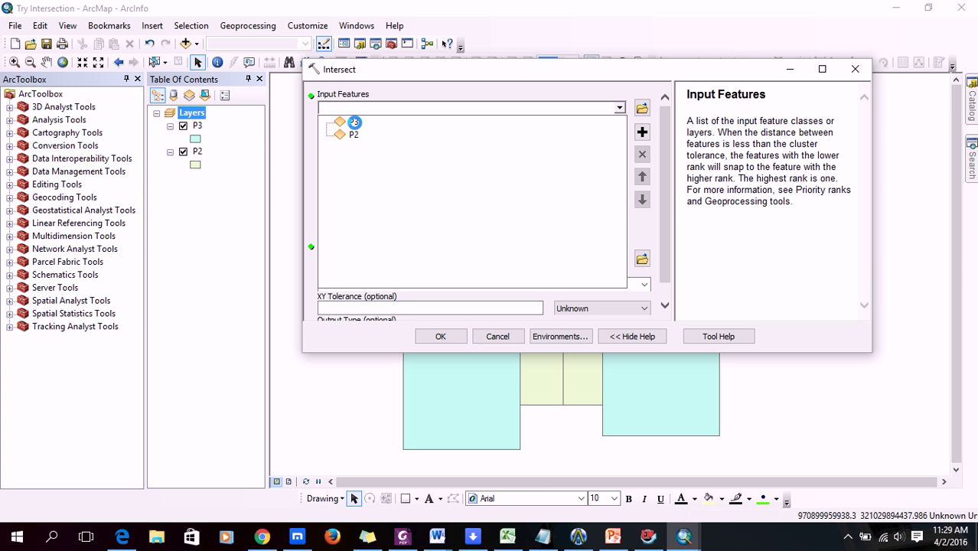
{"action": "left_click", "coordinate": [605, 112]}
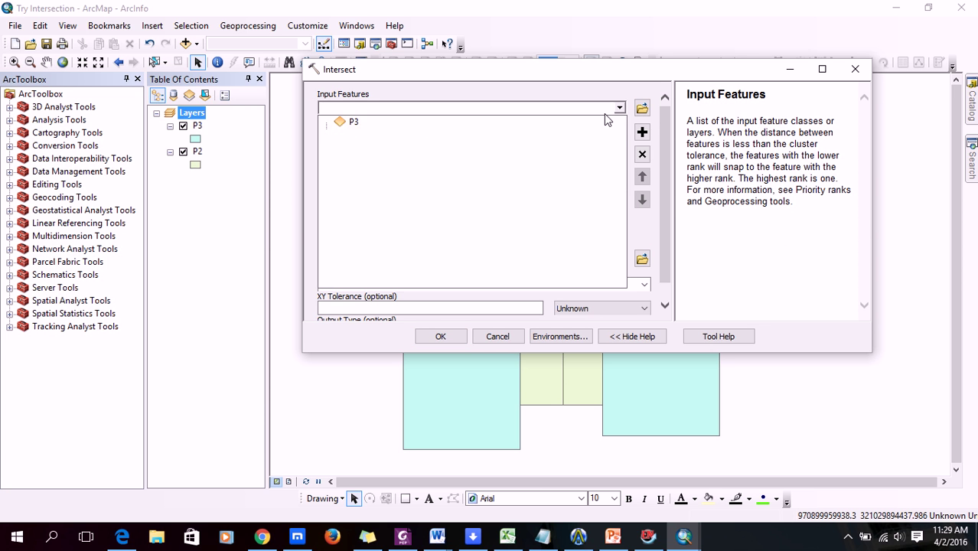
{"action": "left_click", "coordinate": [354, 135]}
{"action": "left_click", "coordinate": [642, 258]}
{"action": "type", "text": "P3P2_Intersection"}
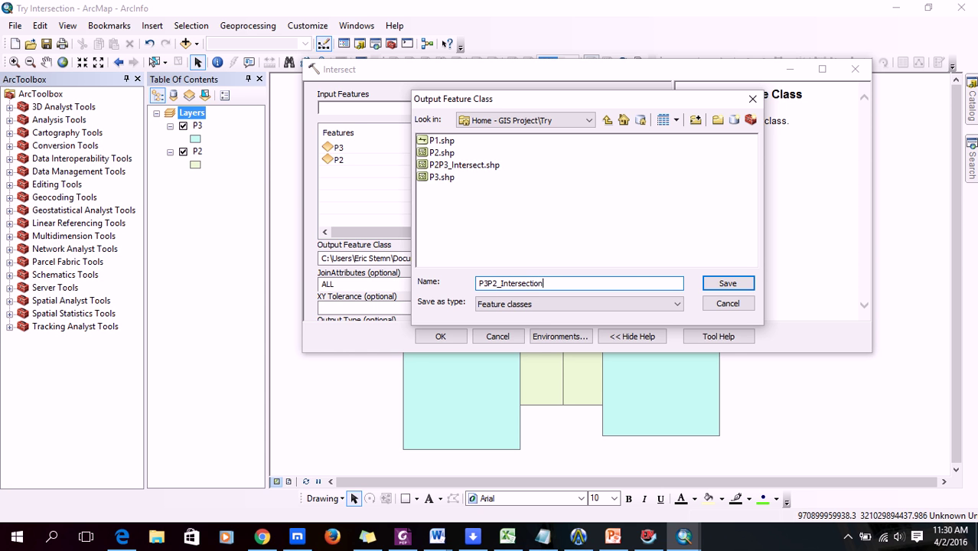
{"action": "key", "text": "Return"}
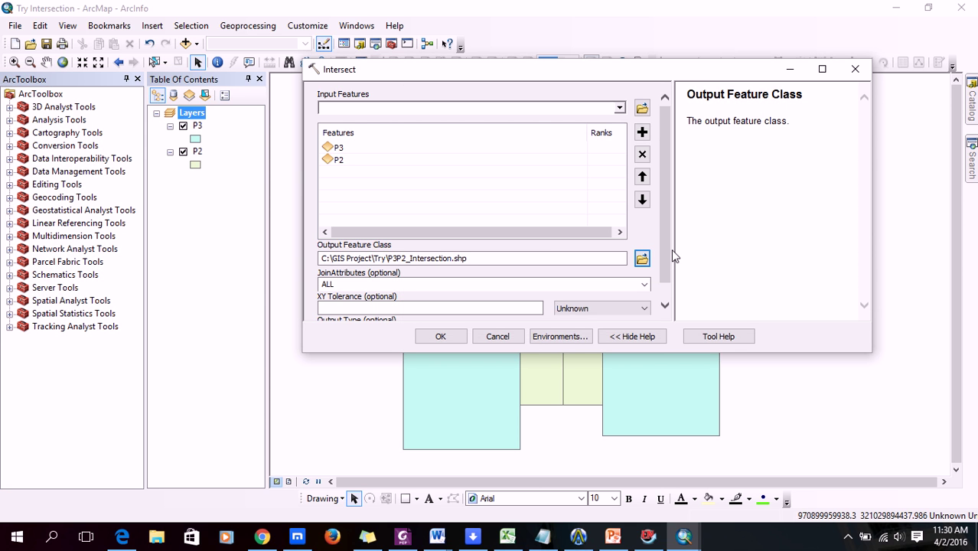
Step: Keep Output Type on INPUT and run the P3–P2 intersection
{"action": "left_click_drag", "start_coordinate": [663, 254], "coordinate": [663, 277]}
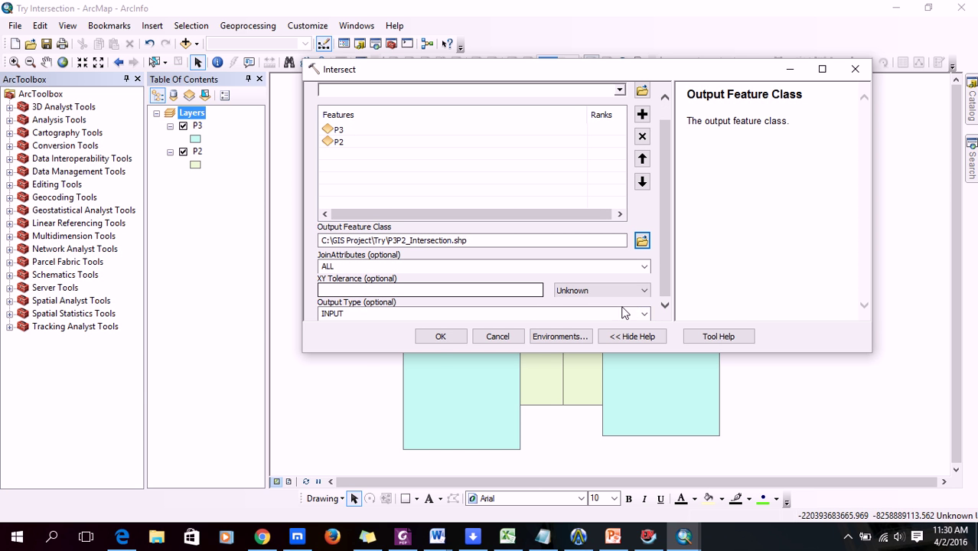
{"action": "left_click", "coordinate": [645, 314]}
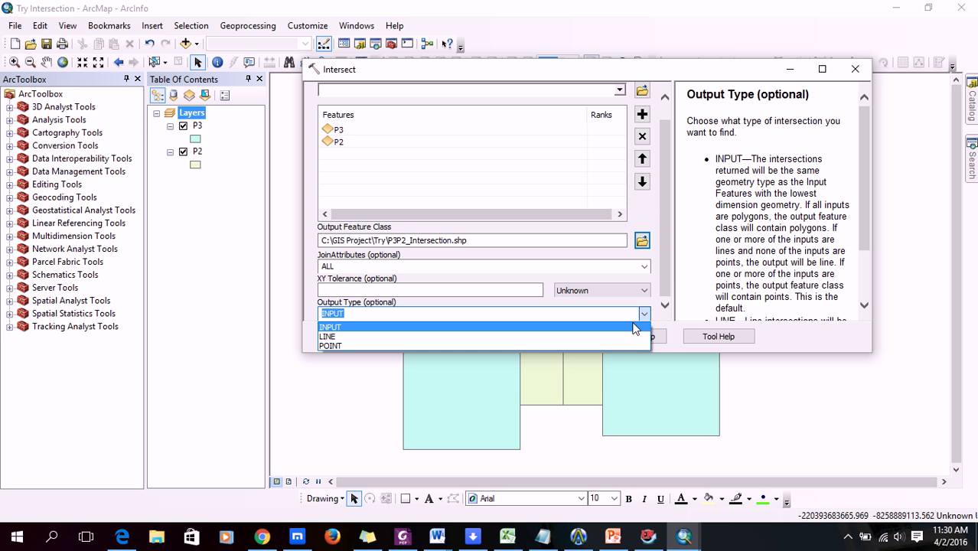
{"action": "left_click", "coordinate": [633, 327]}
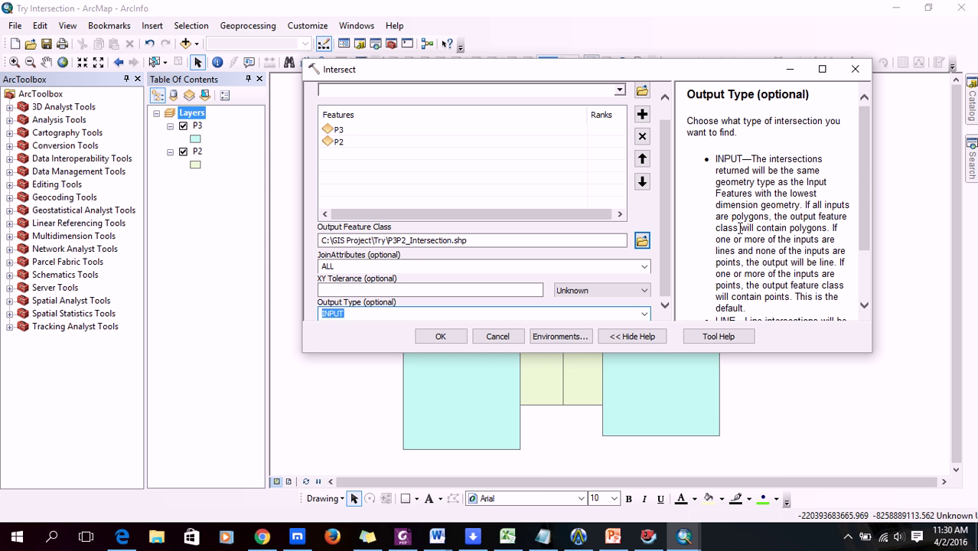
{"action": "left_click", "coordinate": [746, 172]}
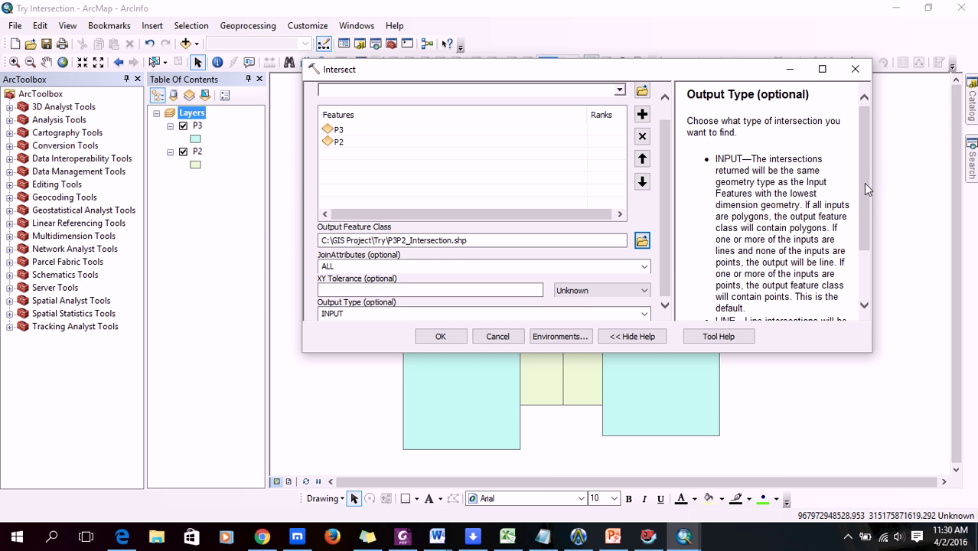
{"action": "left_click_drag", "start_coordinate": [865, 184], "coordinate": [860, 239]}
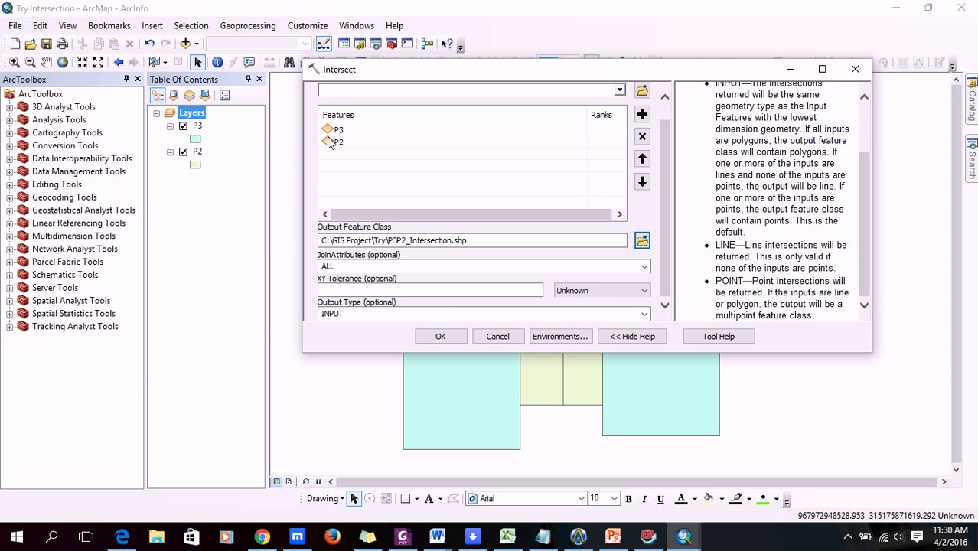
{"action": "left_click", "coordinate": [440, 336]}
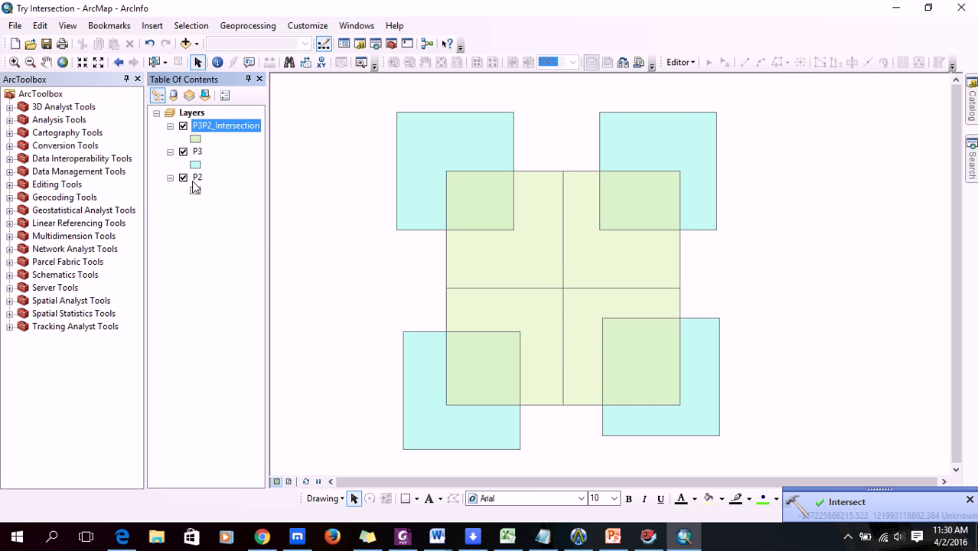
Step: Give the P3P2_Intersection layer the yellow Sun fill symbol
{"action": "left_click", "coordinate": [195, 139]}
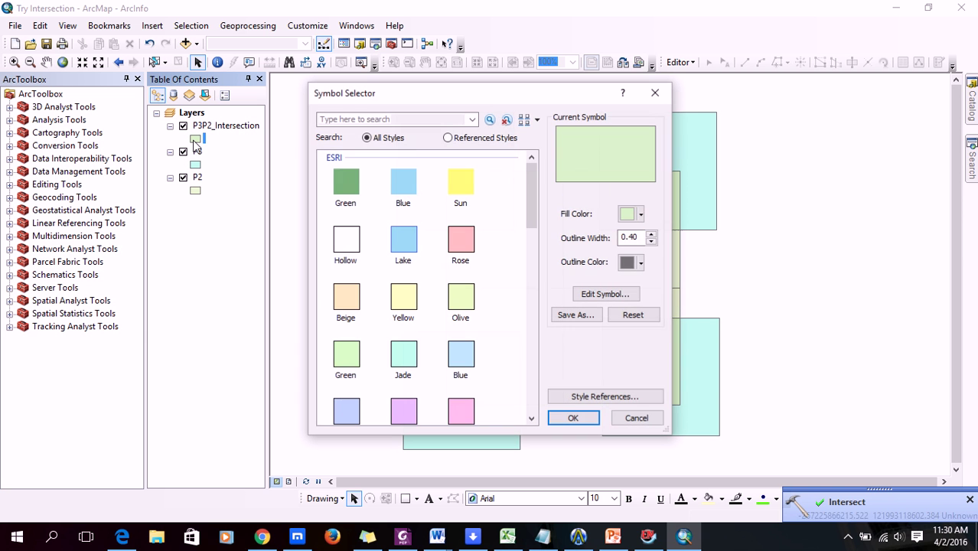
{"action": "double_click", "coordinate": [460, 188]}
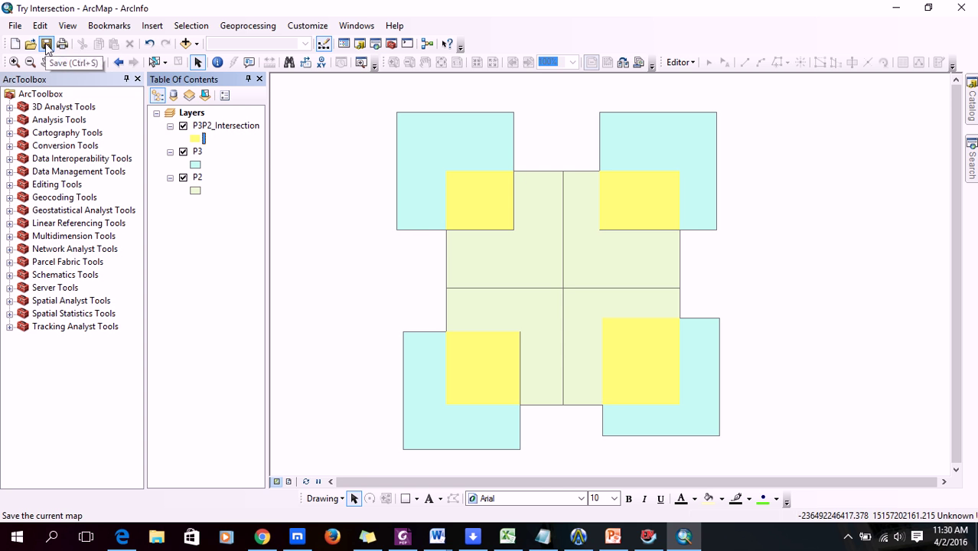
{"action": "left_click", "coordinate": [46, 45]}
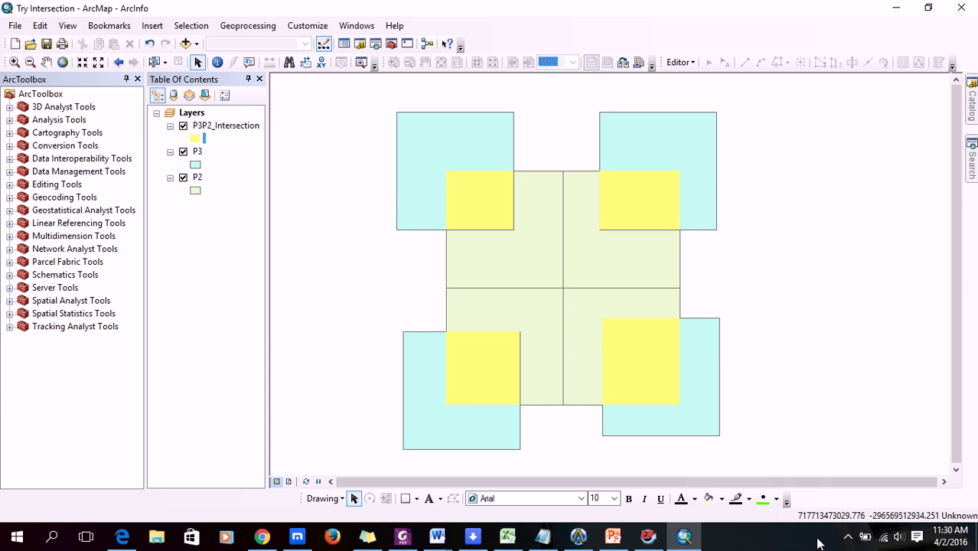
{"action": "left_click", "coordinate": [846, 538]}
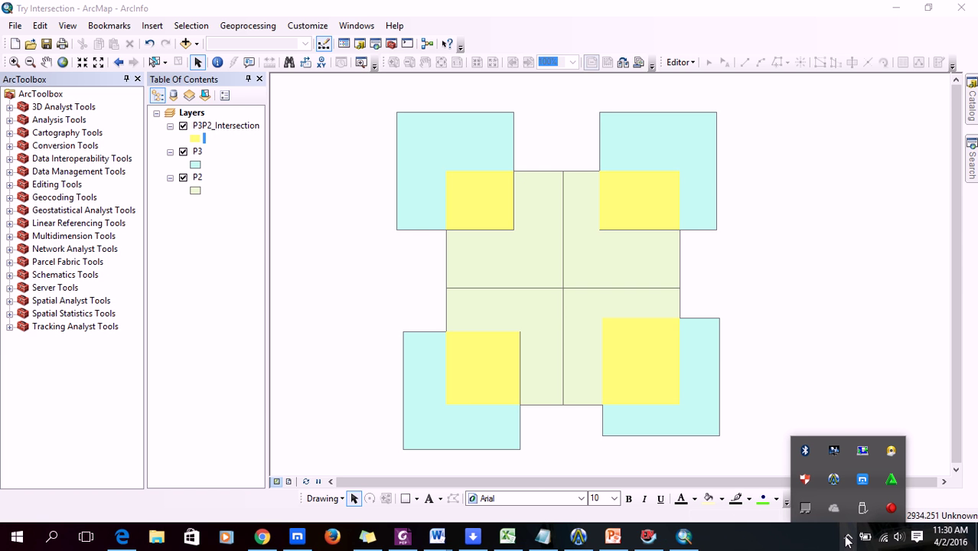
{"action": "right_click", "coordinate": [890, 510]}
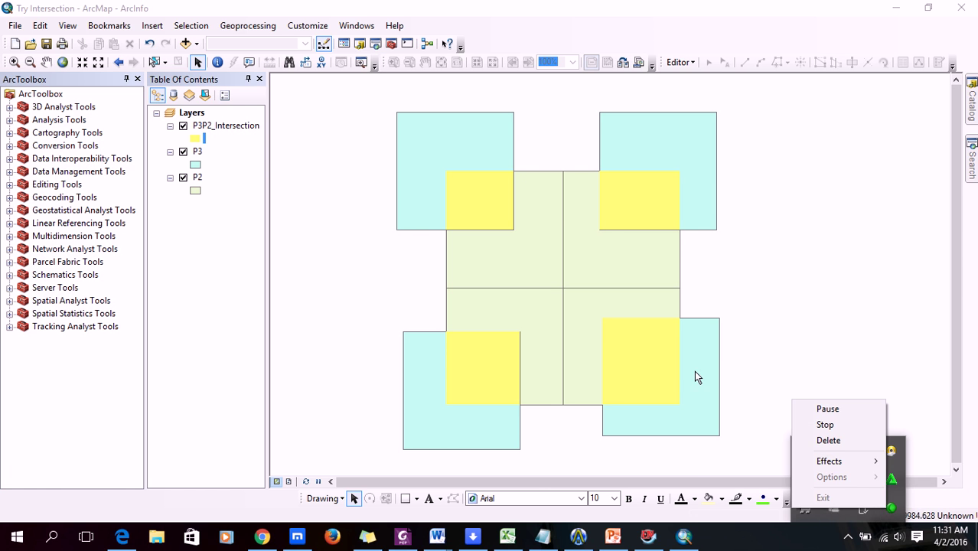
{"action": "left_click", "coordinate": [650, 361]}
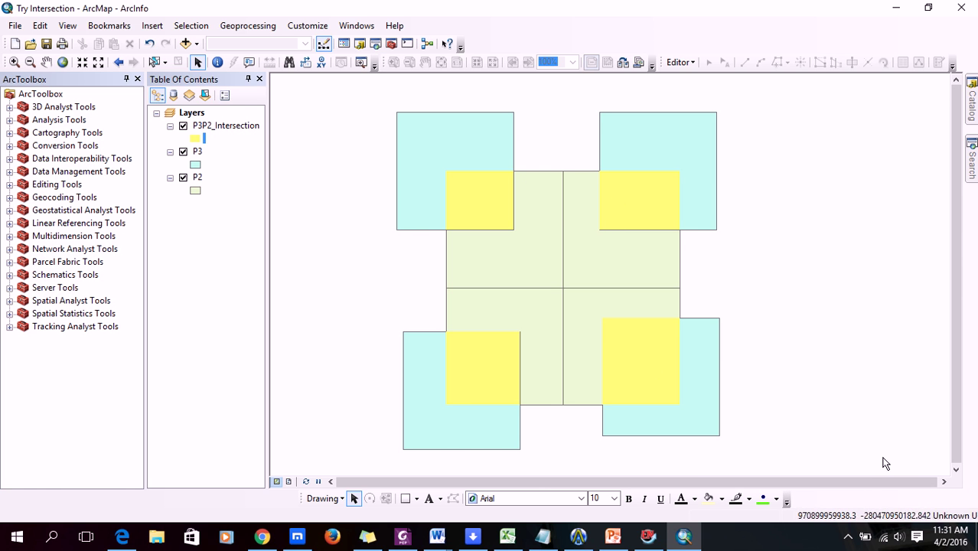
{"action": "left_click", "coordinate": [848, 537]}
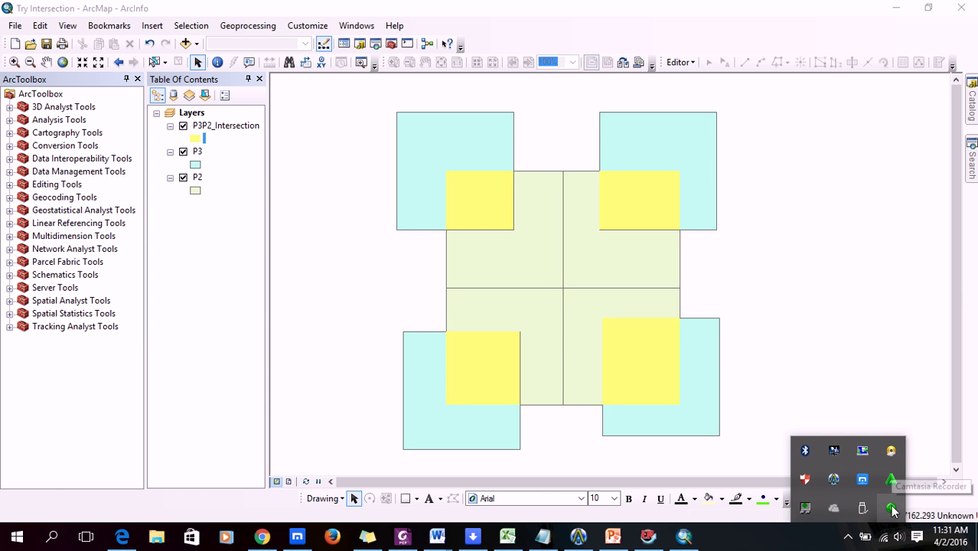